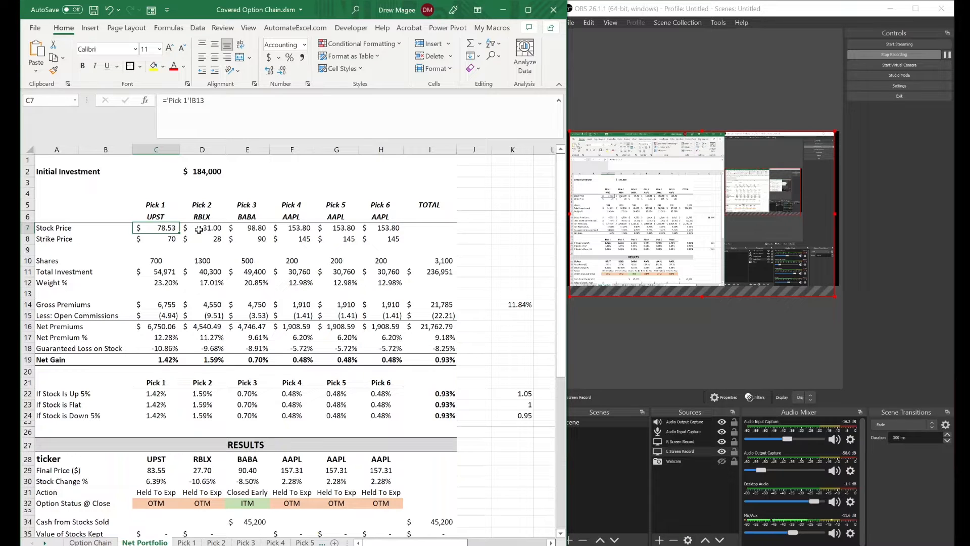
Inspect the Pick 2 stock price, gross premium and open commission formulas on the Net Portfolio sheet
{"action": "left_click", "coordinate": [199, 230]}
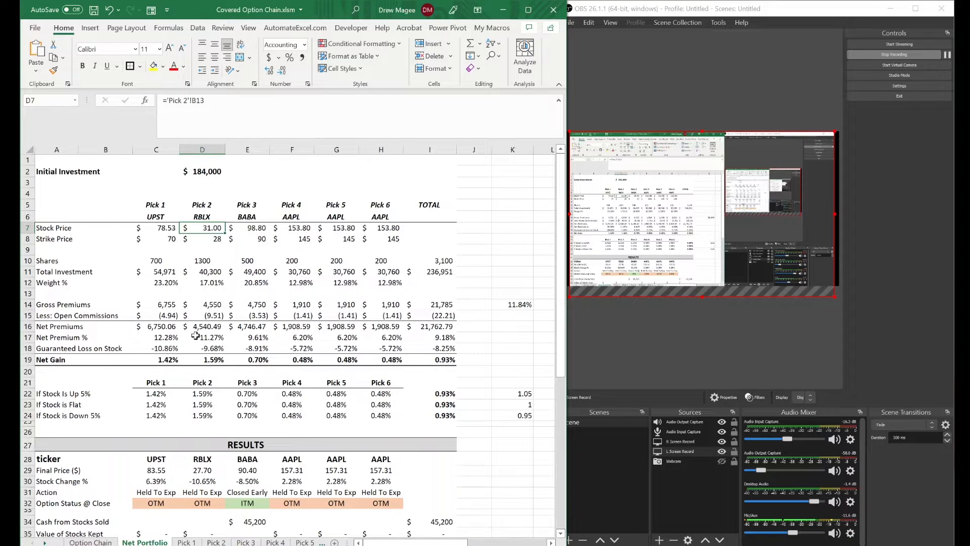
{"action": "left_click", "coordinate": [282, 230]}
{"action": "left_click", "coordinate": [209, 306]}
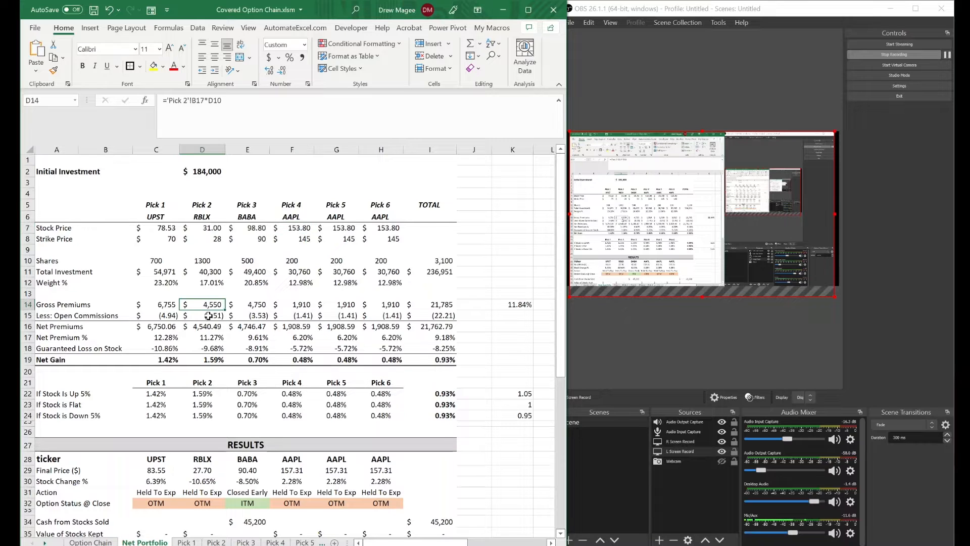
{"action": "left_click", "coordinate": [209, 316]}
{"action": "left_click", "coordinate": [211, 305]}
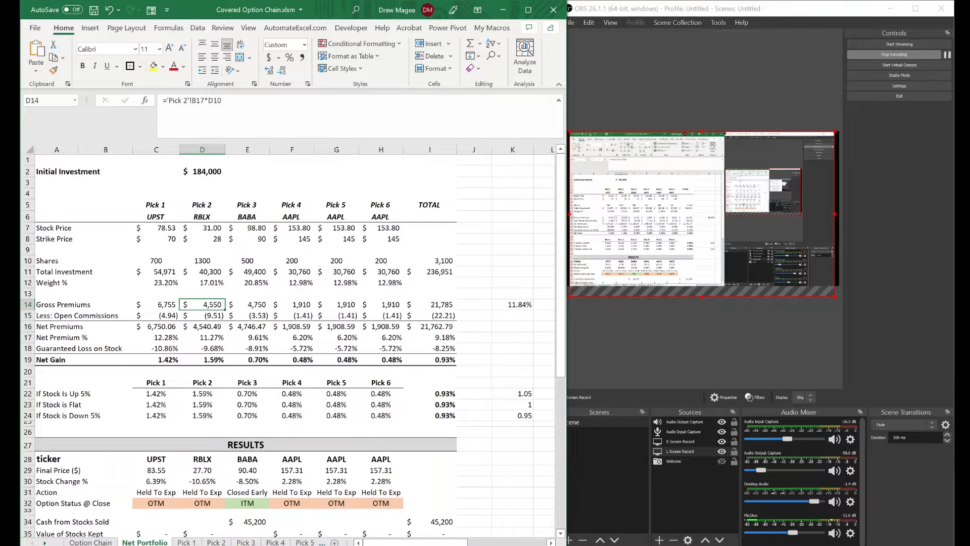
Create a new blank workbook and copy the entire Net Portfolio sheet into it, starting at cell A1
{"action": "right_click", "coordinate": [482, 545]}
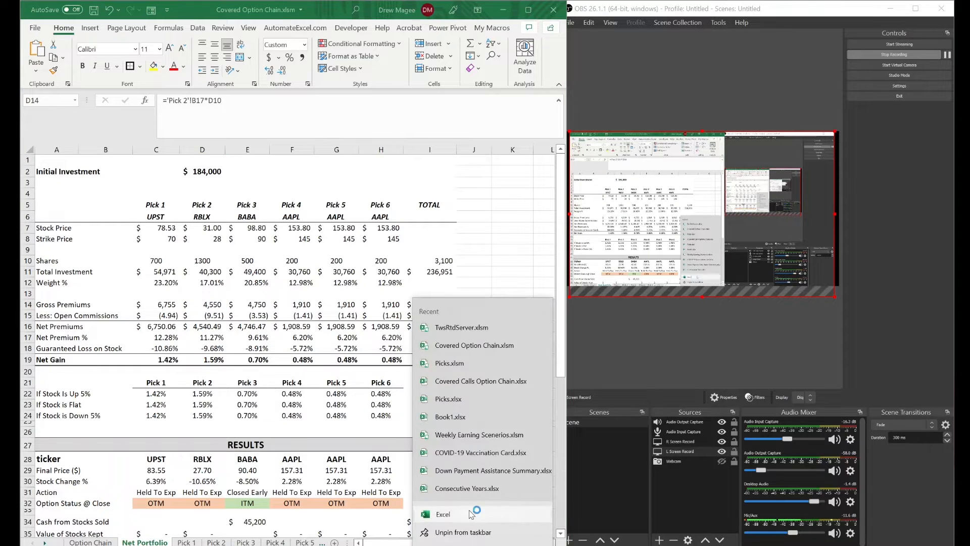
{"action": "left_click", "coordinate": [473, 513]}
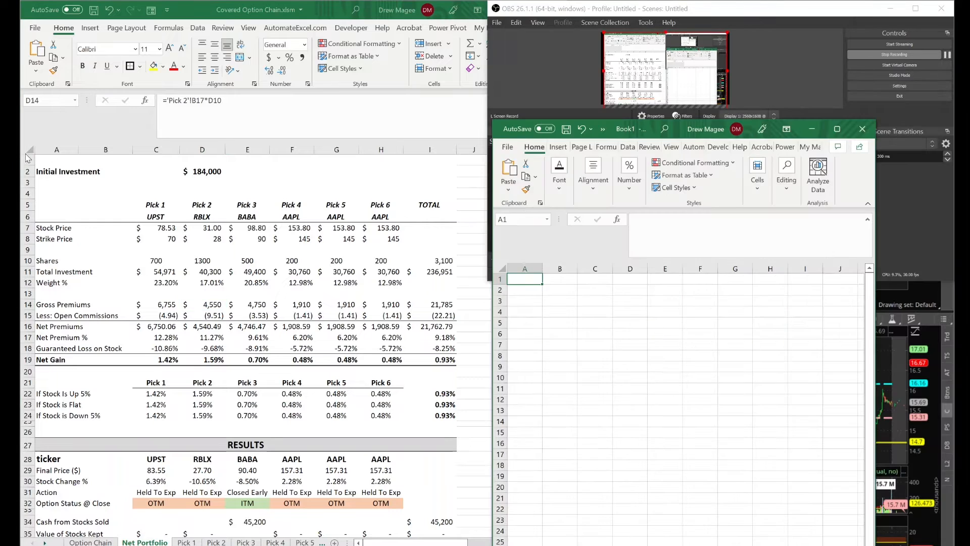
{"action": "left_click", "coordinate": [26, 148]}
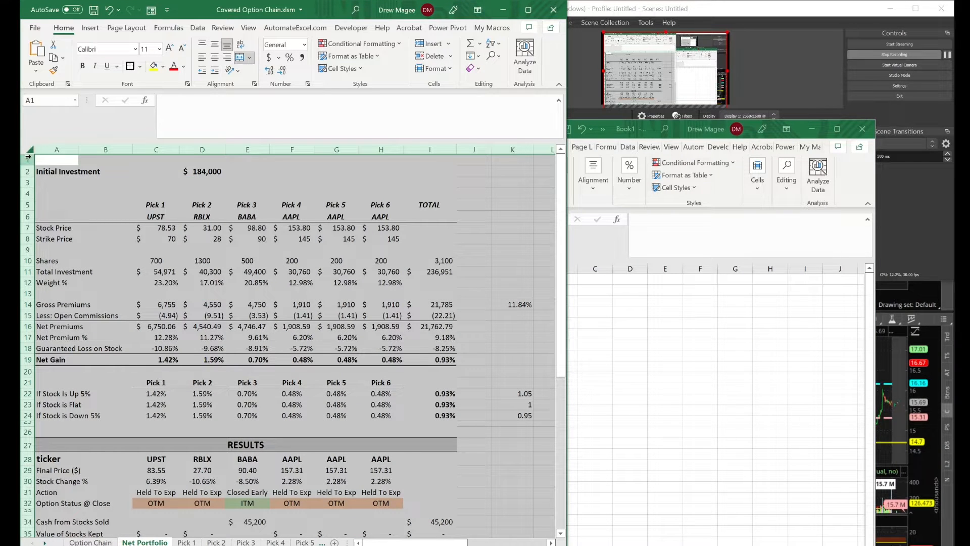
{"action": "left_click", "coordinate": [666, 360]}
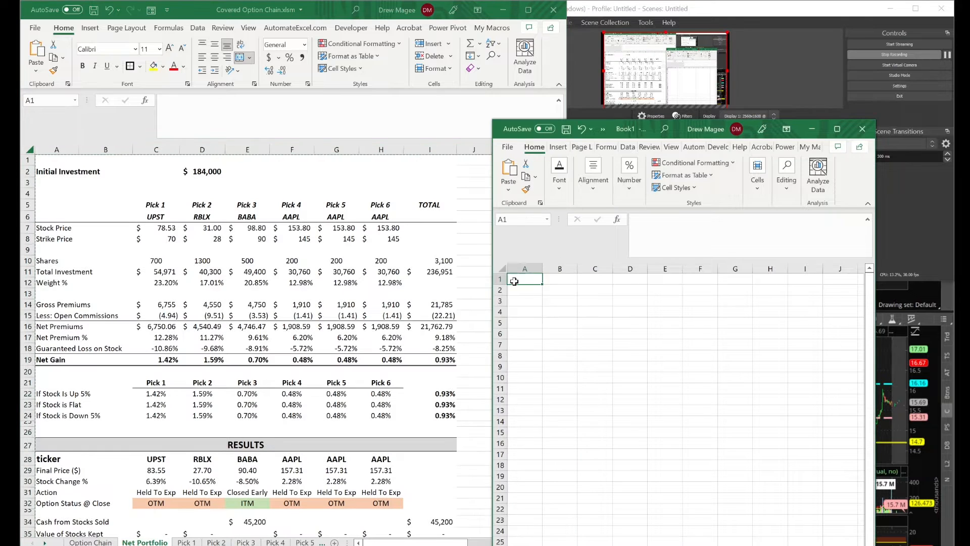
{"action": "key", "text": "ctrl+v"}
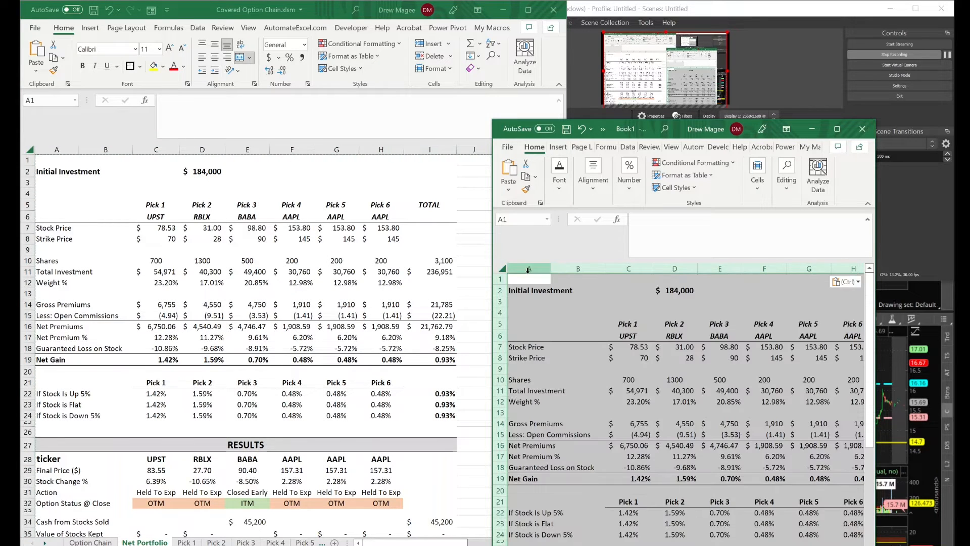
Examine the workbook reference inside the Pick 1 stock price formula in the pasted copy
{"action": "left_click", "coordinate": [643, 349]}
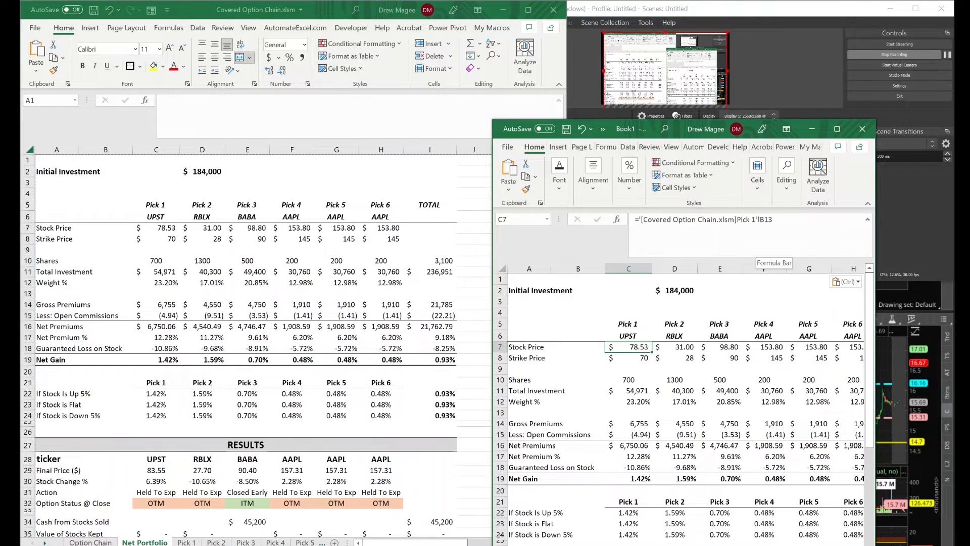
{"action": "left_click_drag", "start_coordinate": [640, 219], "coordinate": [735, 219]}
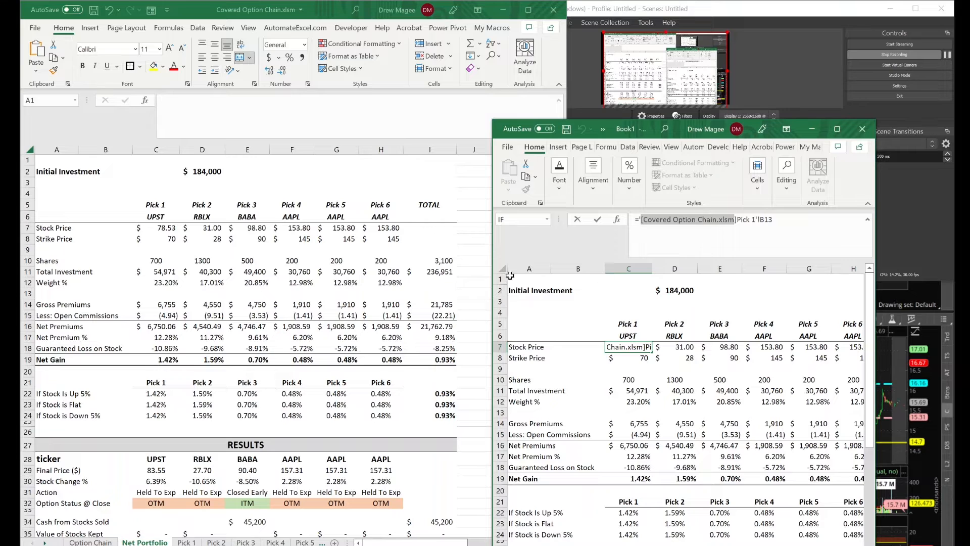
Replace every = with a= across the whole Net Portfolio sheet of Covered Option Chain.xlsm to turn its formulas into text
{"action": "left_click", "coordinate": [480, 276]}
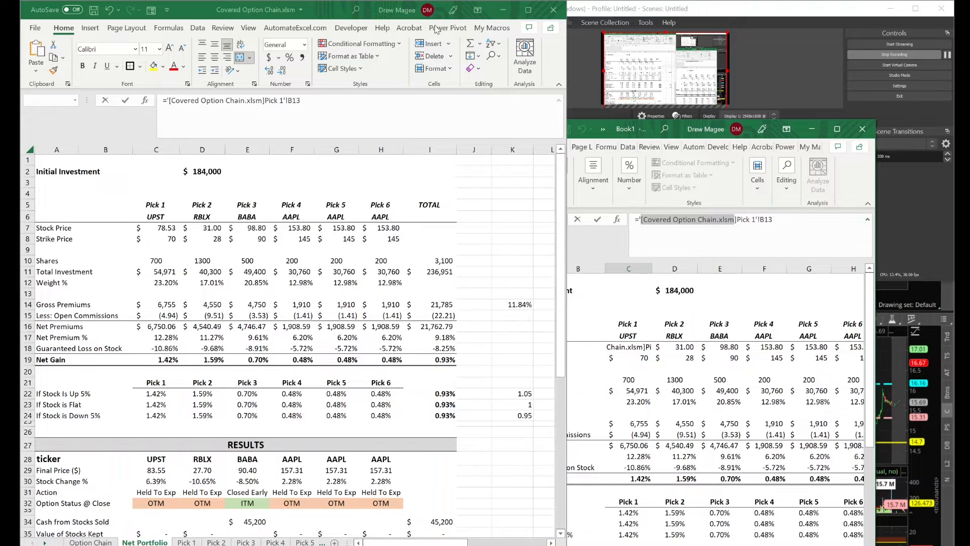
{"action": "left_click", "coordinate": [528, 11]}
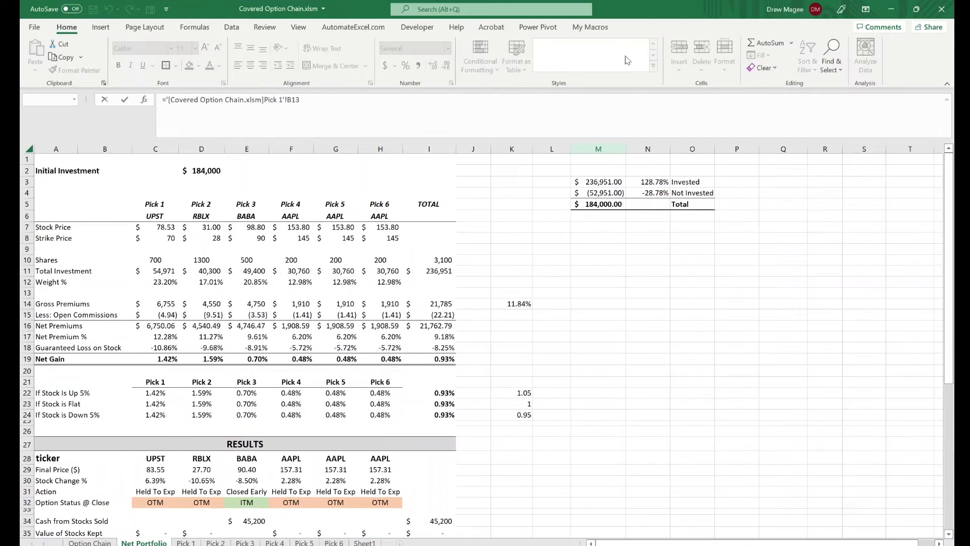
{"action": "left_click", "coordinate": [833, 66]}
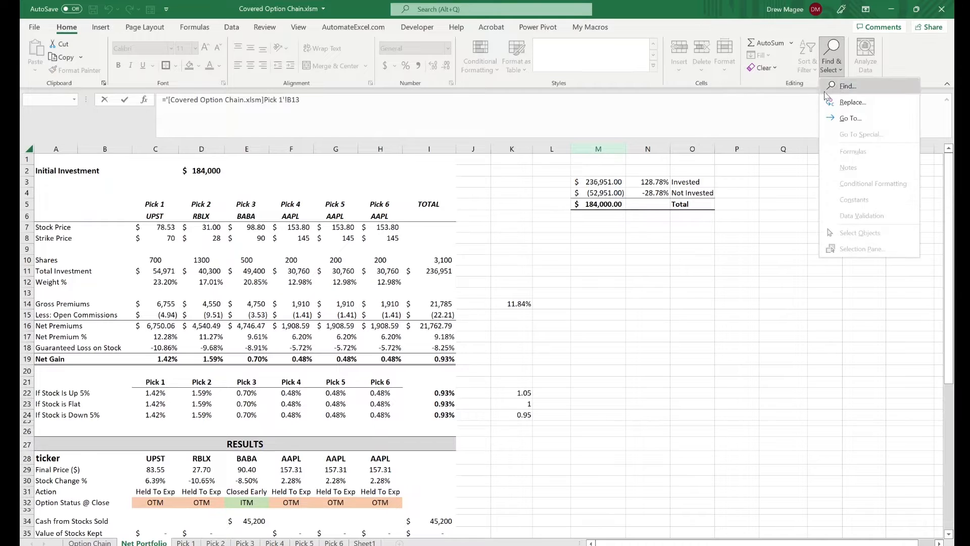
{"action": "left_click", "coordinate": [847, 103]}
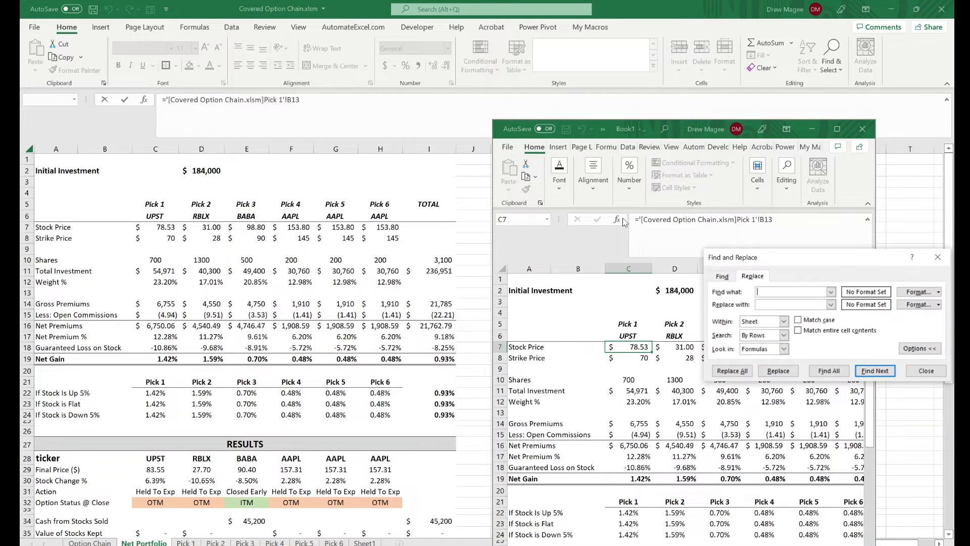
{"action": "left_click", "coordinate": [29, 148]}
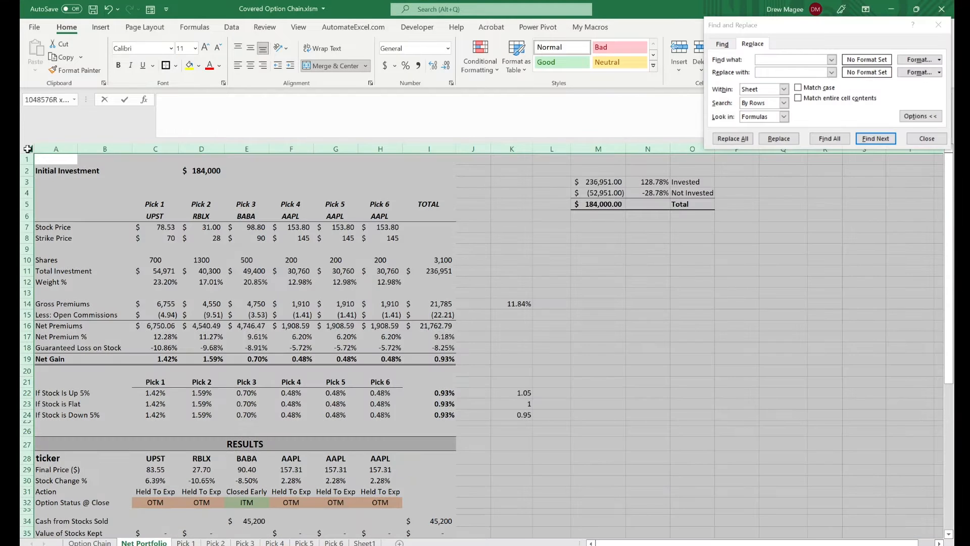
{"action": "left_click", "coordinate": [798, 60]}
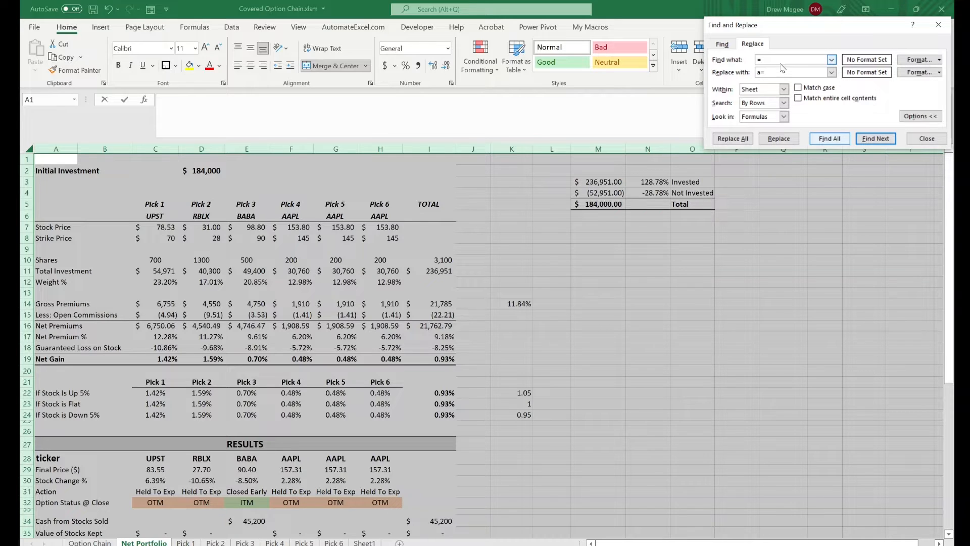
{"action": "key", "text": "Caps_Lock"}
{"action": "left_click", "coordinate": [733, 139]}
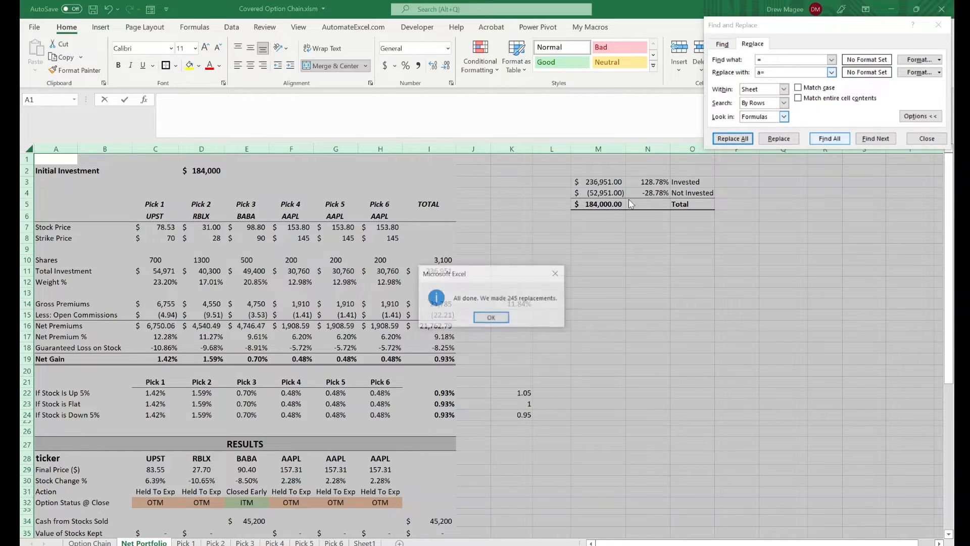
{"action": "left_click", "coordinate": [496, 317]}
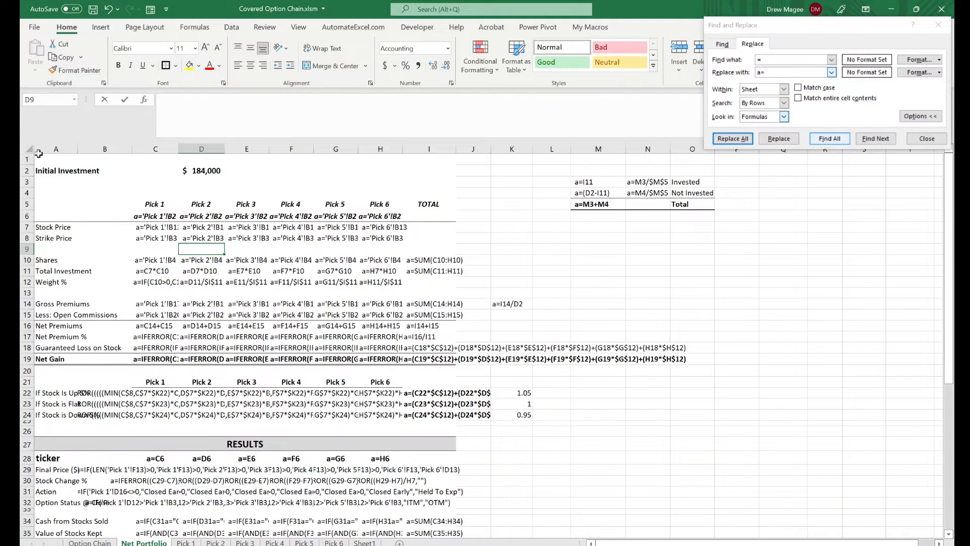
Copy the entire text-converted Net Portfolio sheet and paste it over the whole sheet in Book1
{"action": "left_click", "coordinate": [27, 150]}
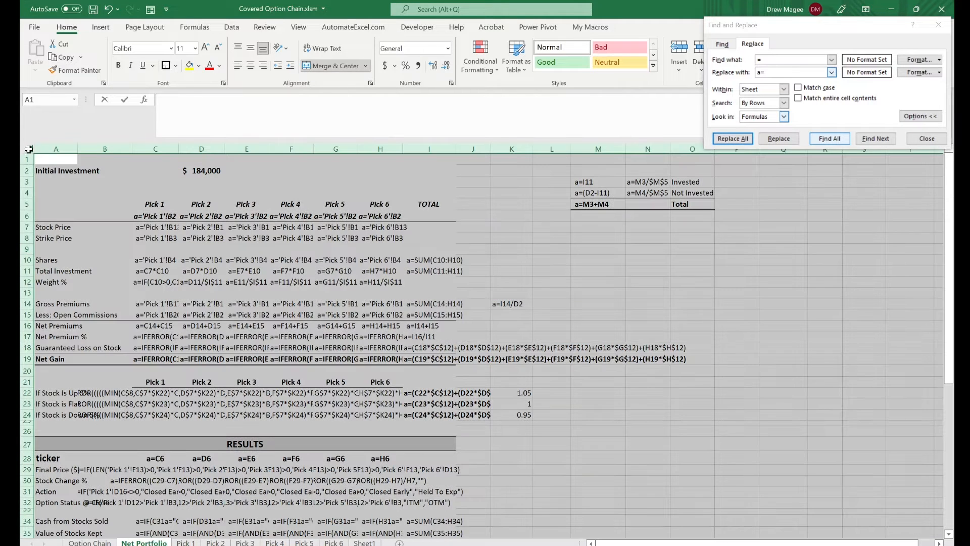
{"action": "key", "text": "ctrl+c"}
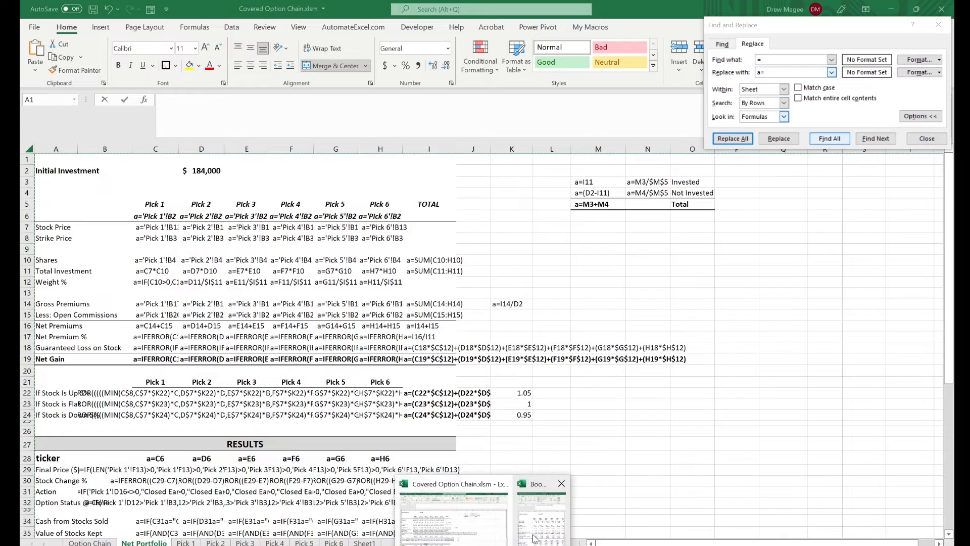
{"action": "left_click", "coordinate": [534, 538]}
{"action": "left_click", "coordinate": [501, 269]}
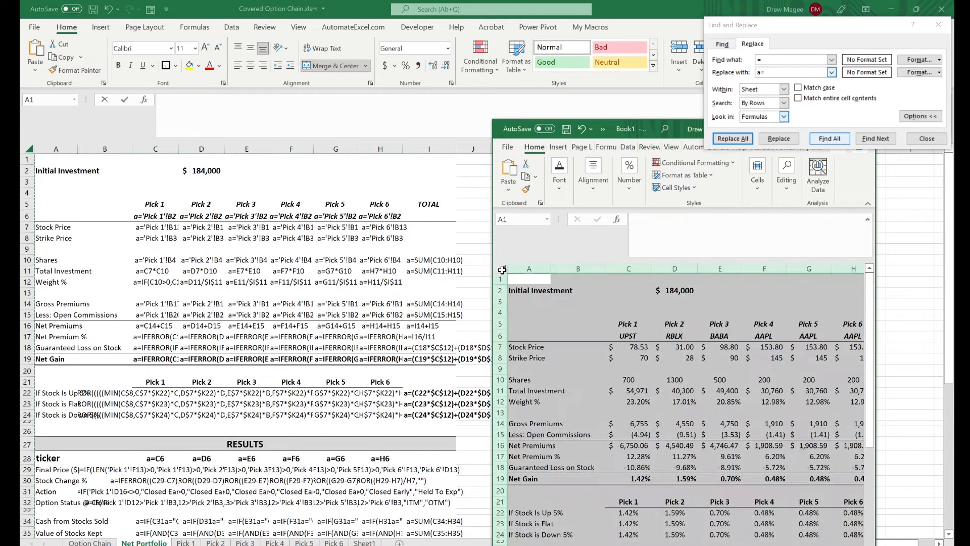
{"action": "key", "text": "ctrl+v"}
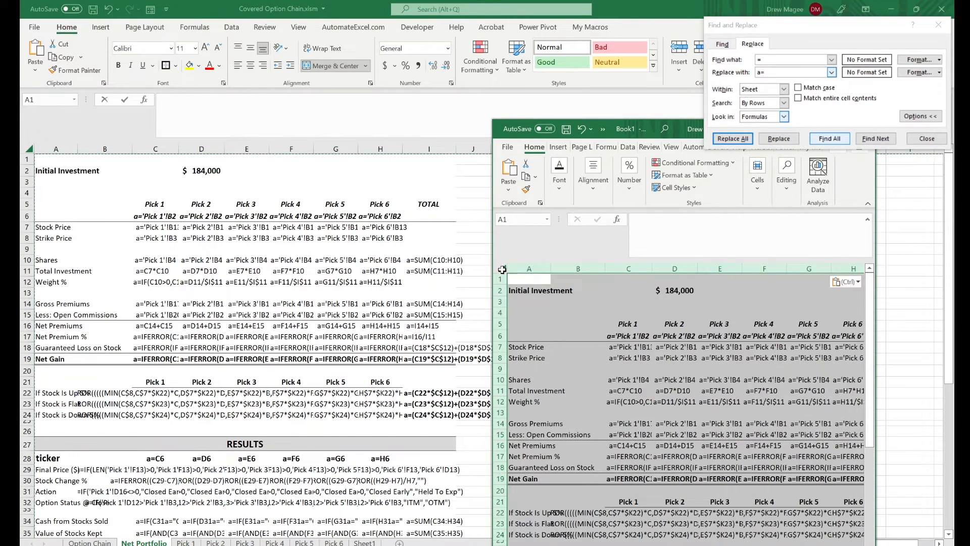
{"action": "left_click", "coordinate": [621, 351]}
{"action": "left_click", "coordinate": [657, 378]}
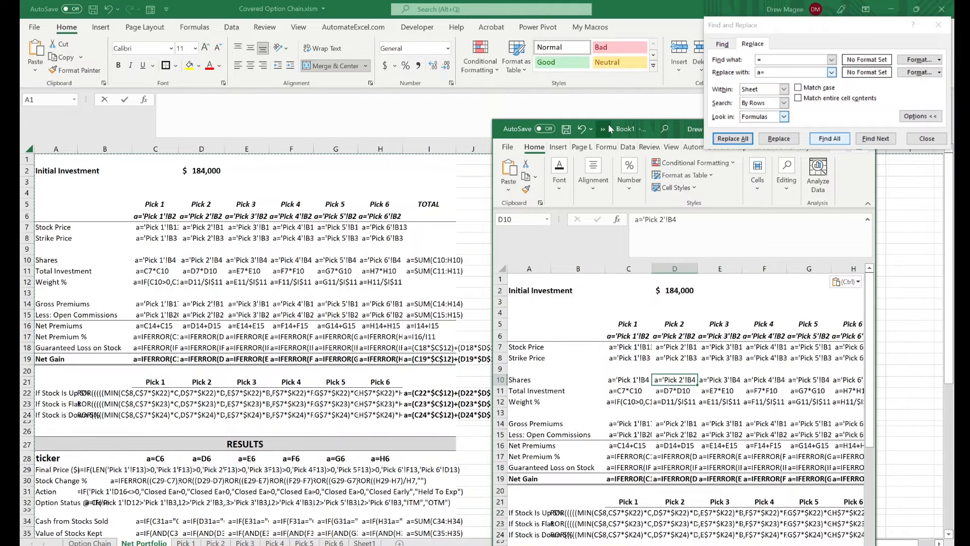
Try to replace every a= with = on the pasted sheet in Book1
{"action": "double_click", "coordinate": [608, 128]}
{"action": "left_click", "coordinate": [814, 64]}
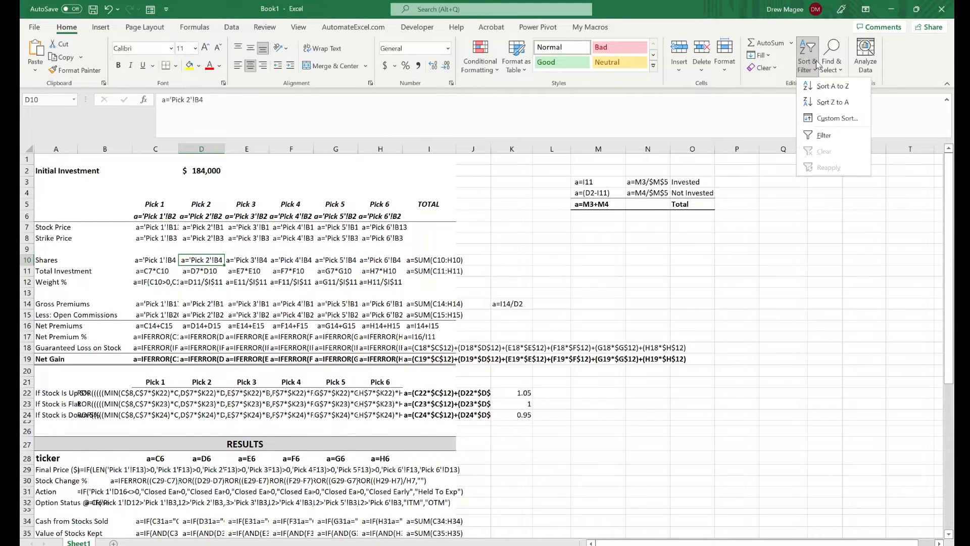
{"action": "left_click", "coordinate": [831, 65]}
{"action": "left_click", "coordinate": [849, 101]}
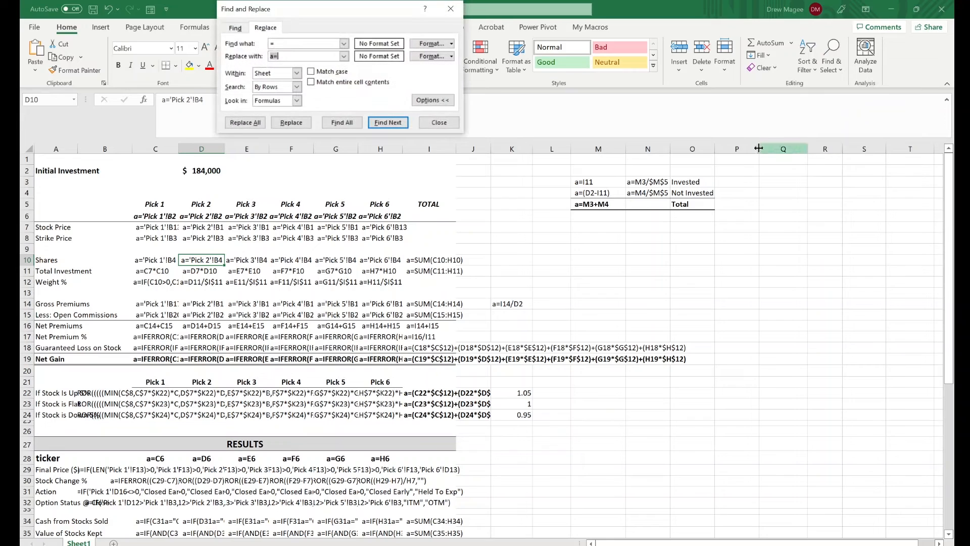
{"action": "left_click", "coordinate": [276, 44]}
{"action": "type", "text": "a"}
{"action": "left_click", "coordinate": [245, 122]}
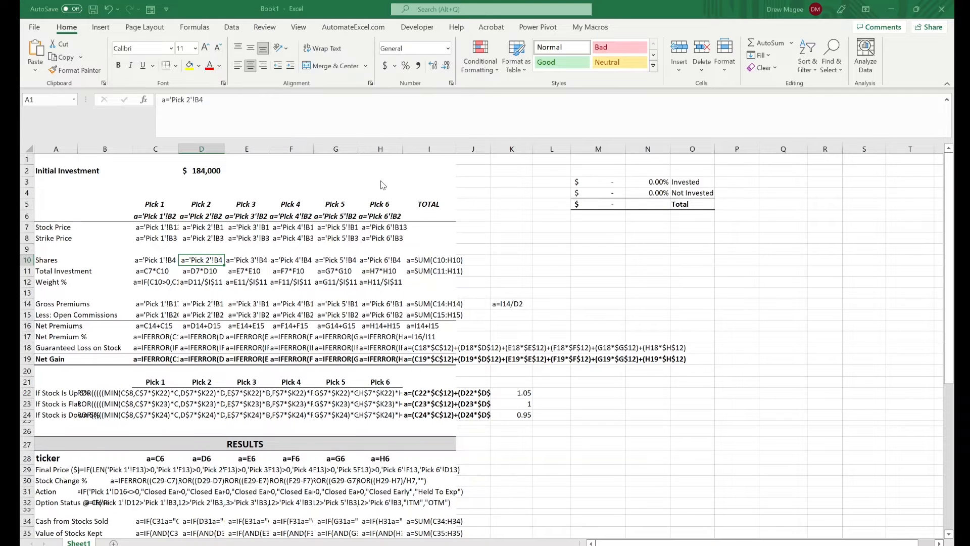
{"action": "left_click", "coordinate": [474, 8]}
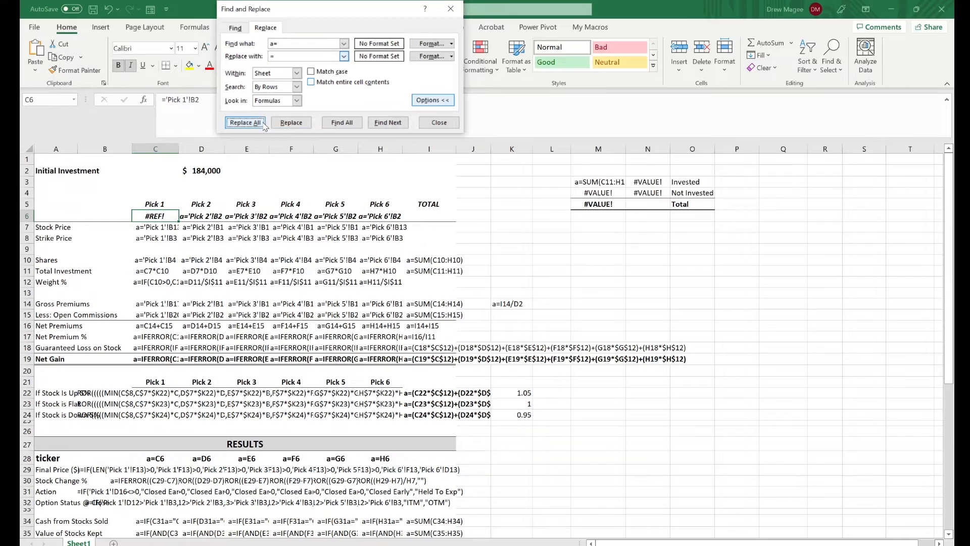
{"action": "key", "text": "alt+Tab"}
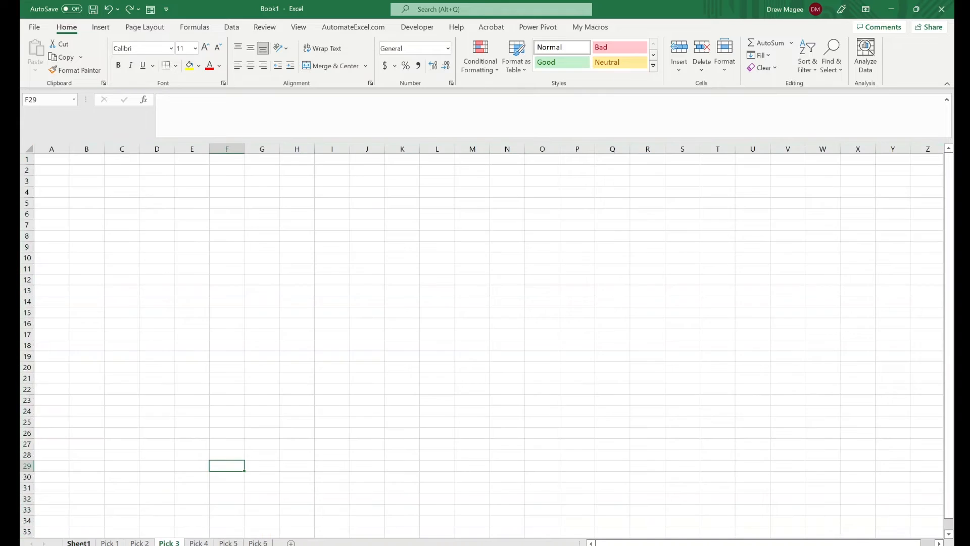
Replace all a= with = across the whole of Sheet1 in Book1 to restore its formulas
{"action": "left_click", "coordinate": [81, 543]}
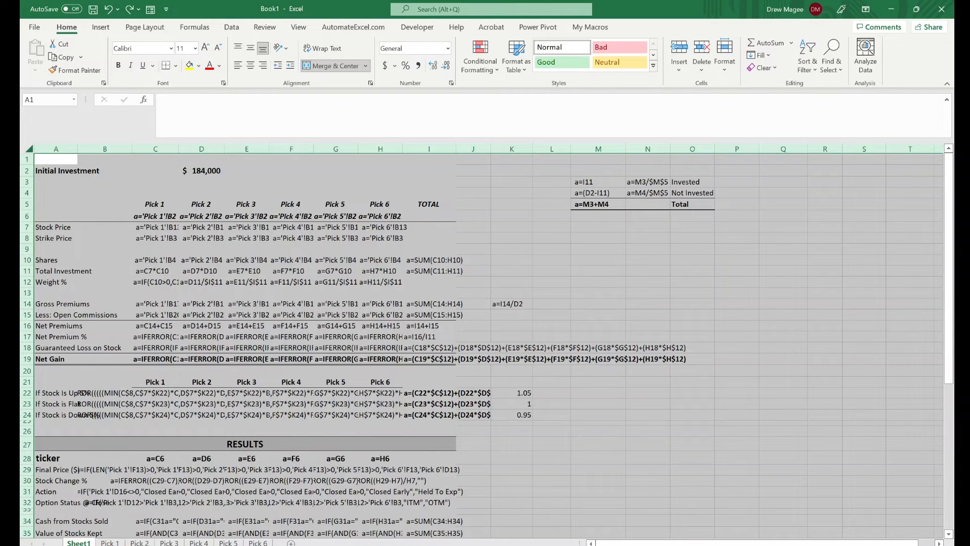
{"action": "left_click", "coordinate": [830, 54]}
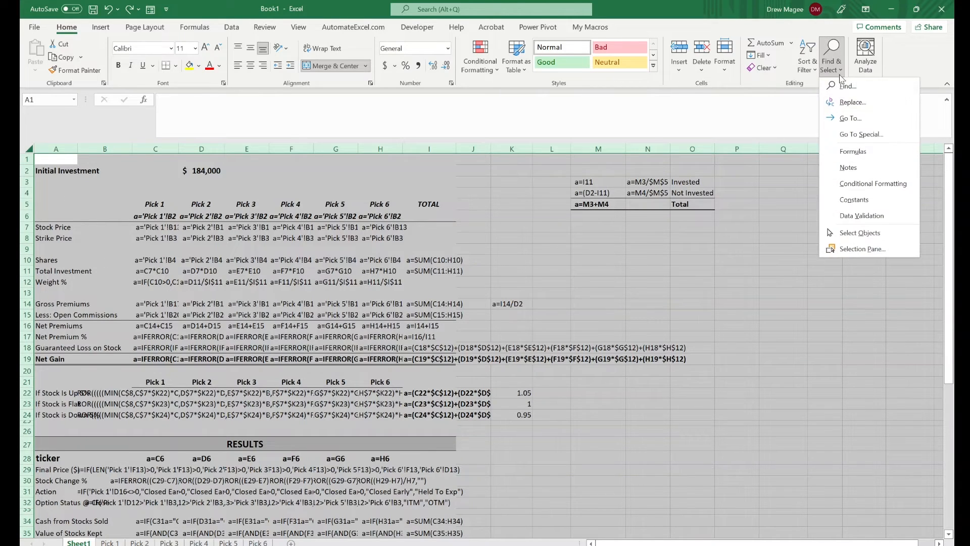
{"action": "left_click", "coordinate": [852, 102]}
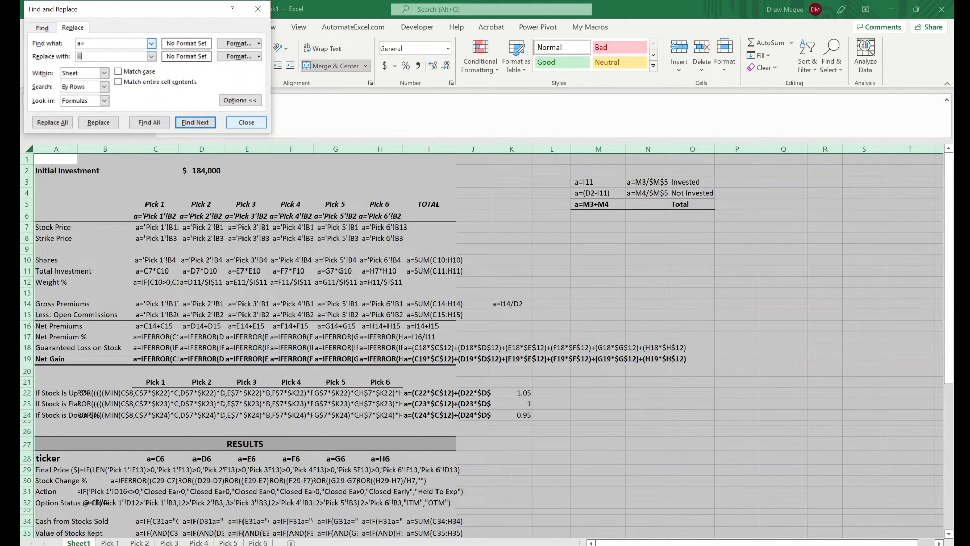
{"action": "left_click", "coordinate": [36, 125]}
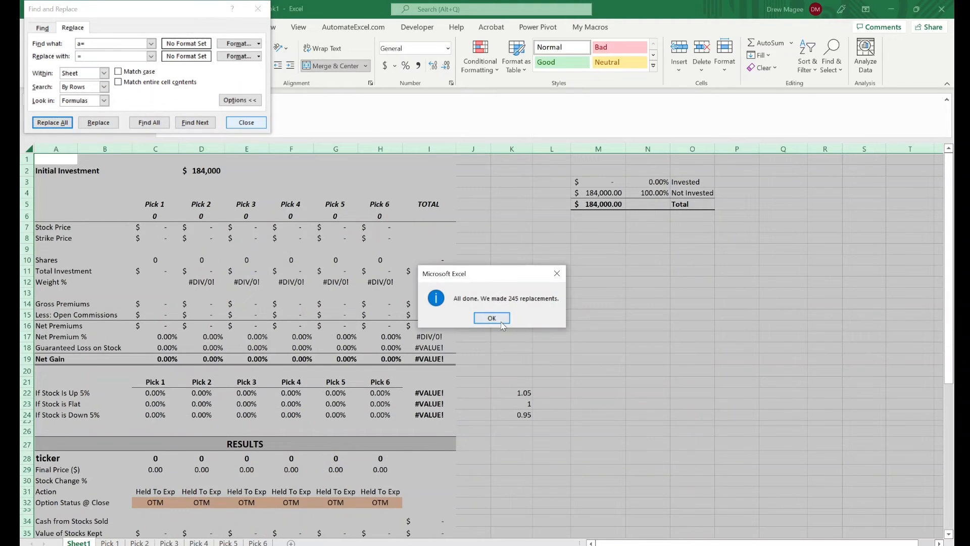
{"action": "left_click", "coordinate": [502, 322]}
{"action": "left_click", "coordinate": [245, 124]}
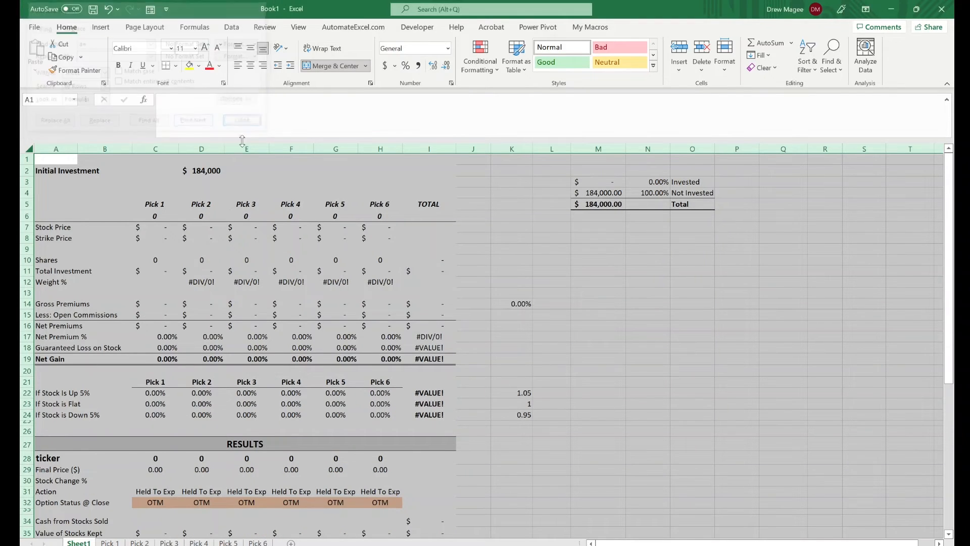
Check the restored Pick 2 formulas on Sheet1 from Stock Price down to Weight %
{"action": "left_click", "coordinate": [192, 270]}
{"action": "left_click", "coordinate": [196, 238]}
{"action": "left_click", "coordinate": [199, 228]}
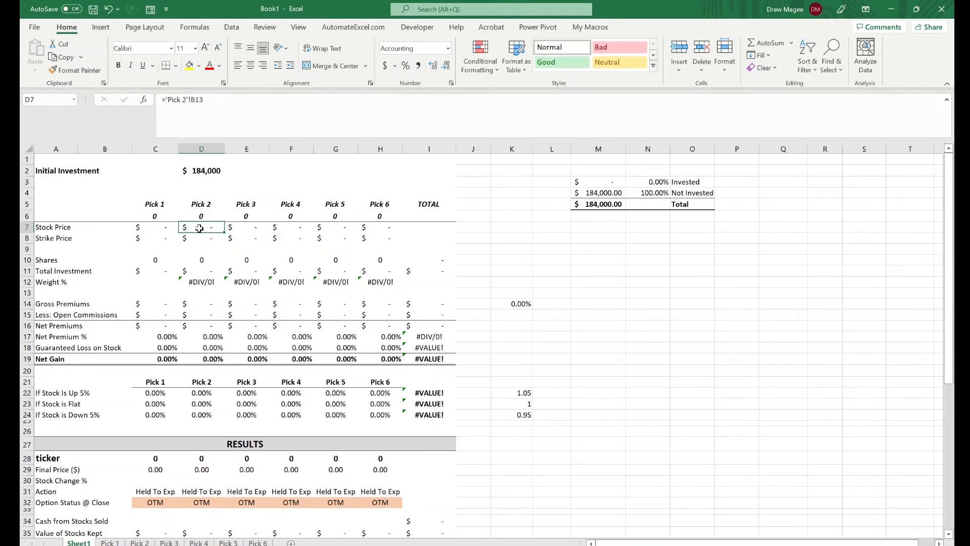
{"action": "key", "text": "Down"}
{"action": "key", "text": "Down"}
{"action": "key", "text": "Down"}
{"action": "key", "text": "Down"}
{"action": "key", "text": "Down"}
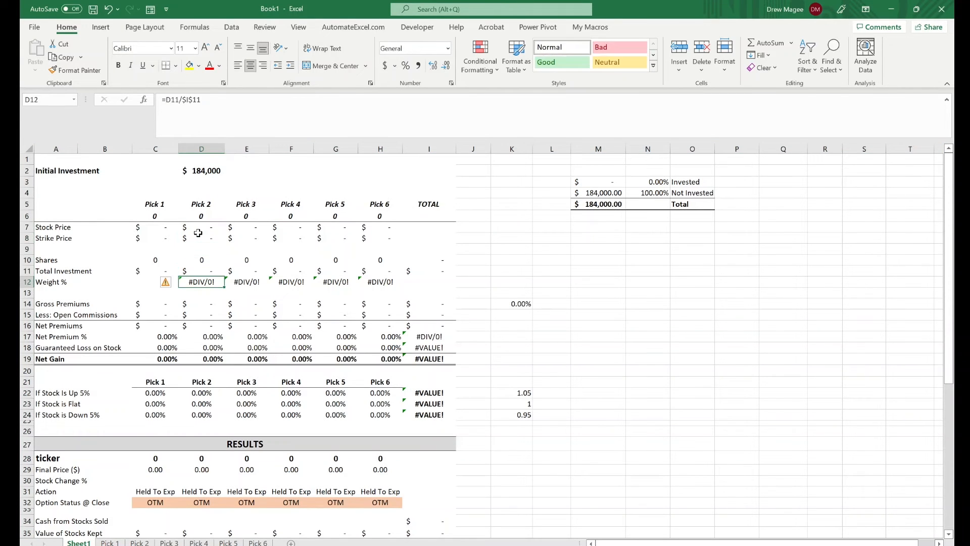
Examine the restored Pick 2 formulas on Sheet1 from Shares down to Guaranteed Loss on Stock
{"action": "key", "text": "Up"}
{"action": "key", "text": "Up"}
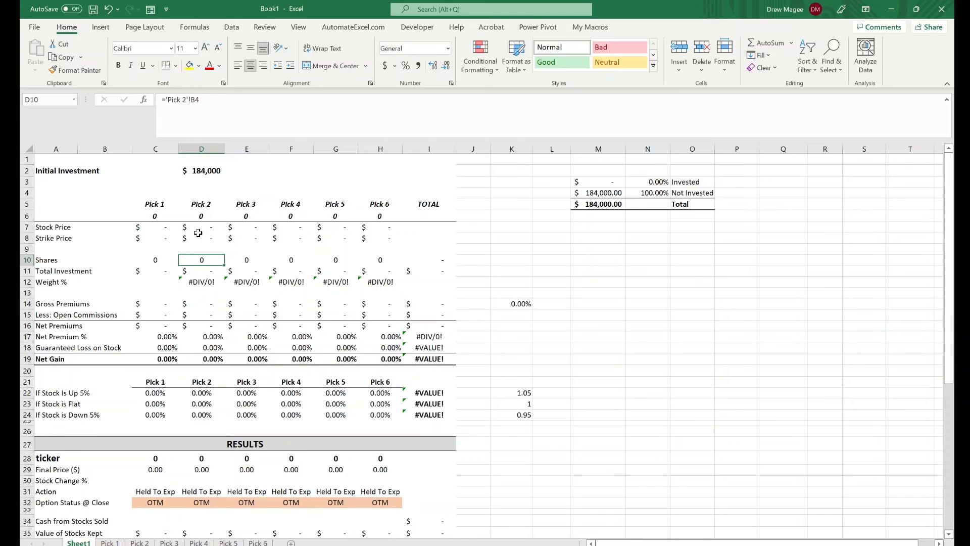
{"action": "key", "text": "Down"}
{"action": "key", "text": "Down"}
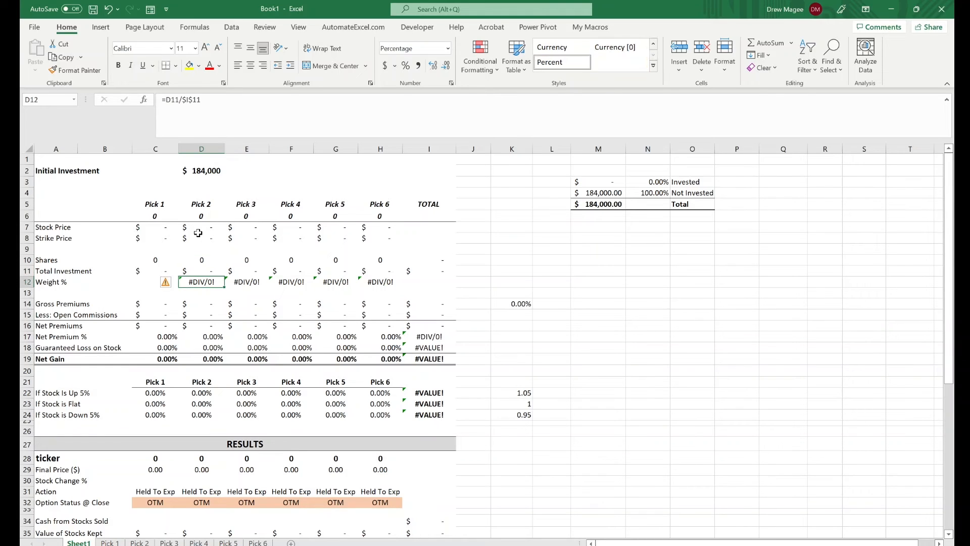
{"action": "key", "text": "Down"}
{"action": "key", "text": "Down"}
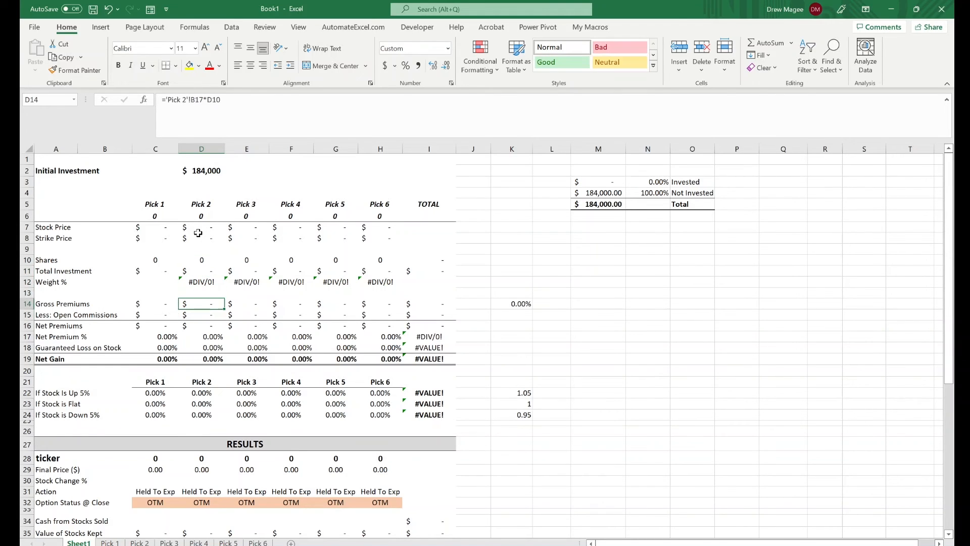
{"action": "key", "text": "Down"}
{"action": "key", "text": "Down"}
{"action": "key", "text": "Down"}
{"action": "key", "text": "Down"}
Examine the Pick 2 Final Price formula in the Results section and look over the remaining sections of Sheet1
{"action": "scroll", "coordinate": [197, 231], "scroll_direction": "down", "scroll_amount": 1}
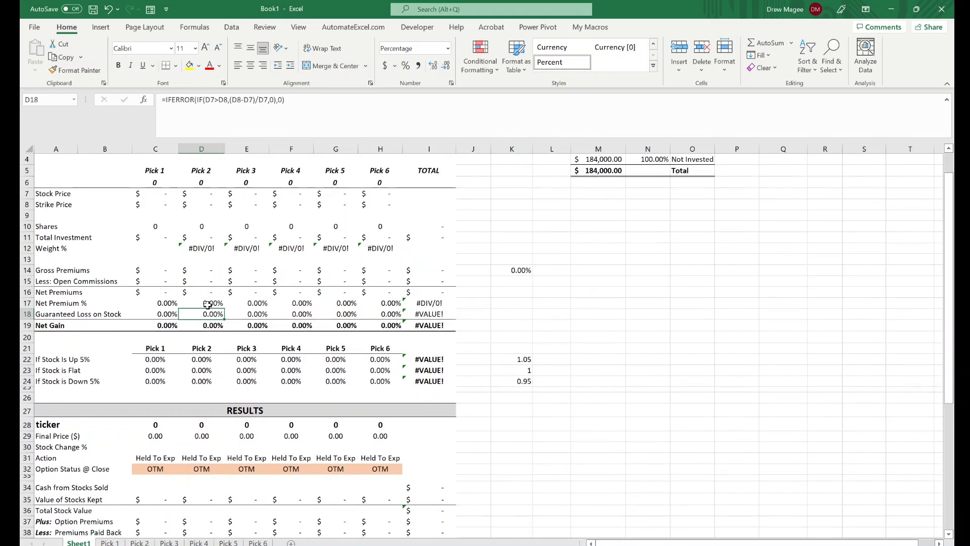
{"action": "scroll", "coordinate": [207, 304], "scroll_direction": "down", "scroll_amount": 2}
{"action": "left_click", "coordinate": [194, 369]}
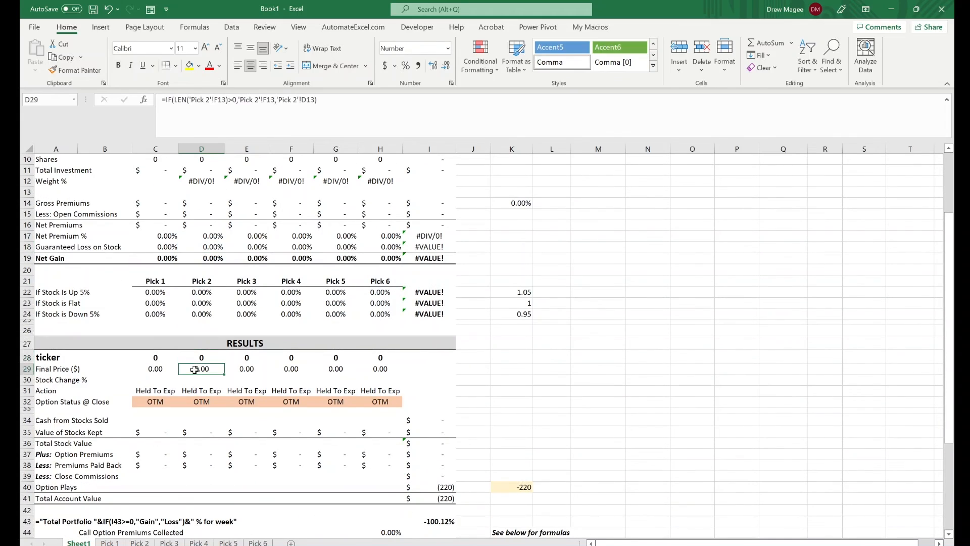
{"action": "scroll", "coordinate": [194, 369], "scroll_direction": "down", "scroll_amount": 5}
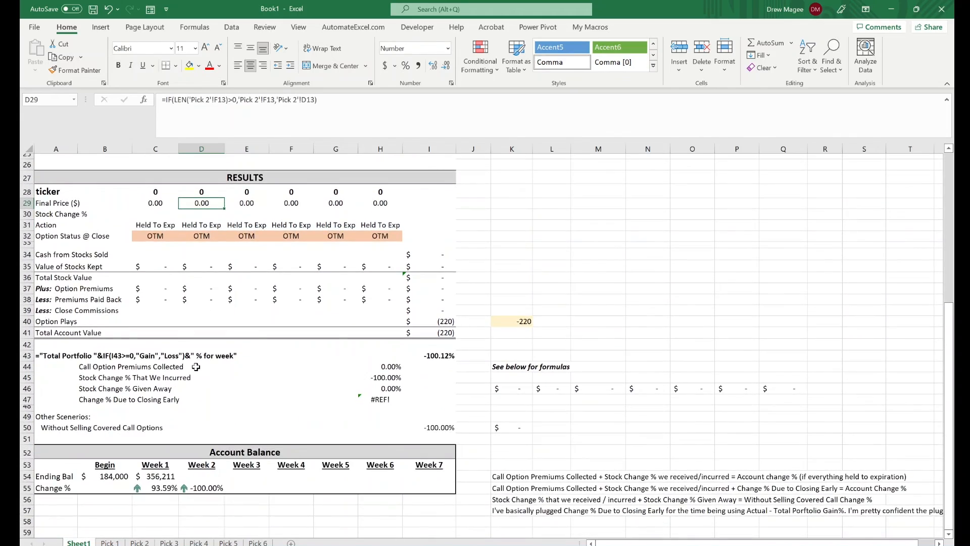
{"action": "scroll", "coordinate": [196, 367], "scroll_direction": "up", "scroll_amount": 8}
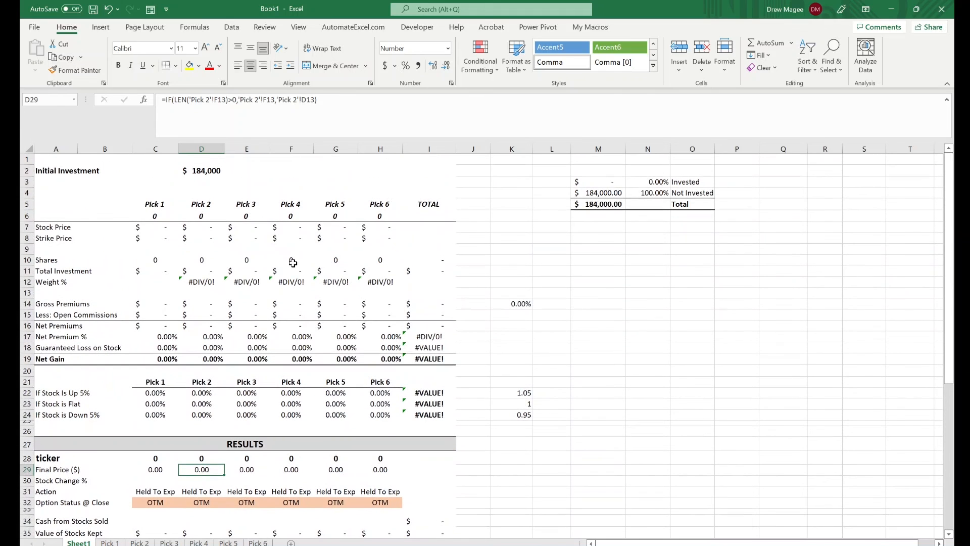